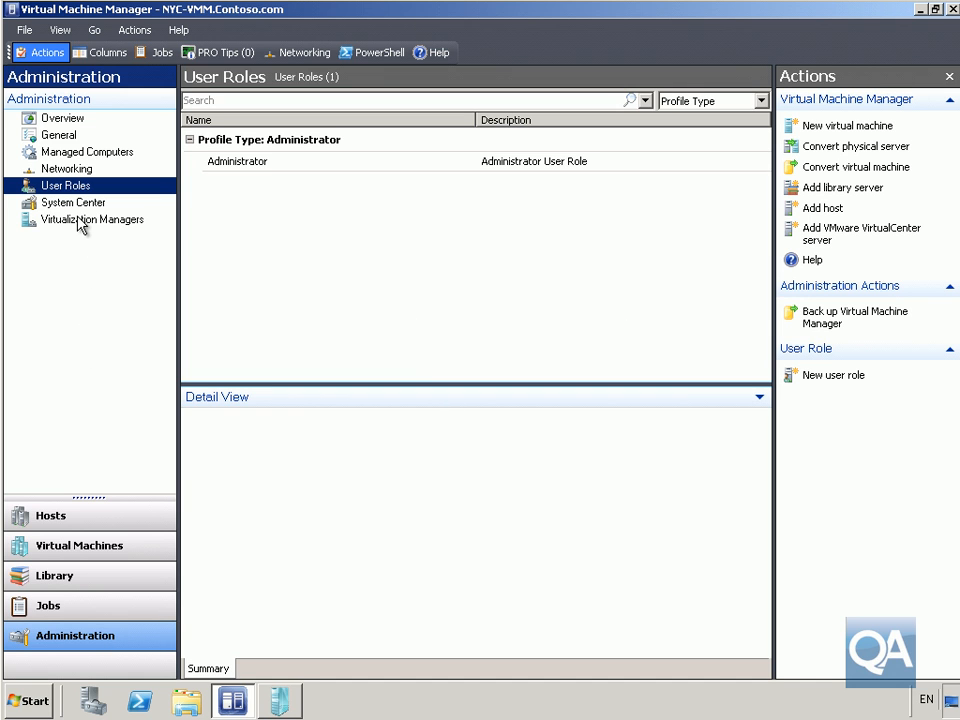
Add the IT group from Contoso.com to the members of the Administrator user role.
right_click(232, 164)
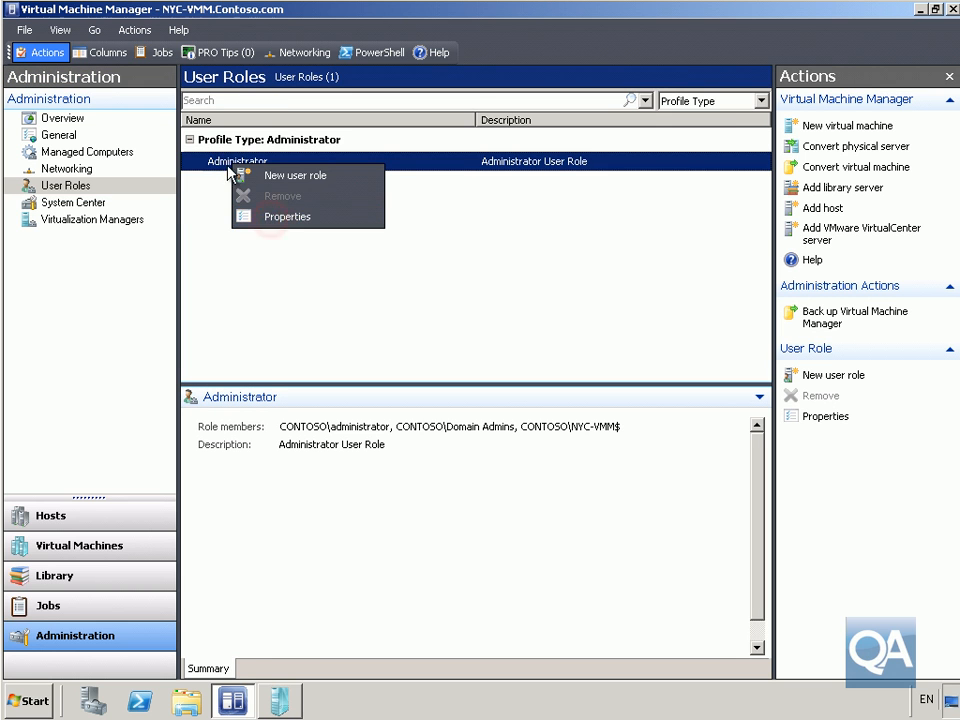
click(270, 216)
click(302, 93)
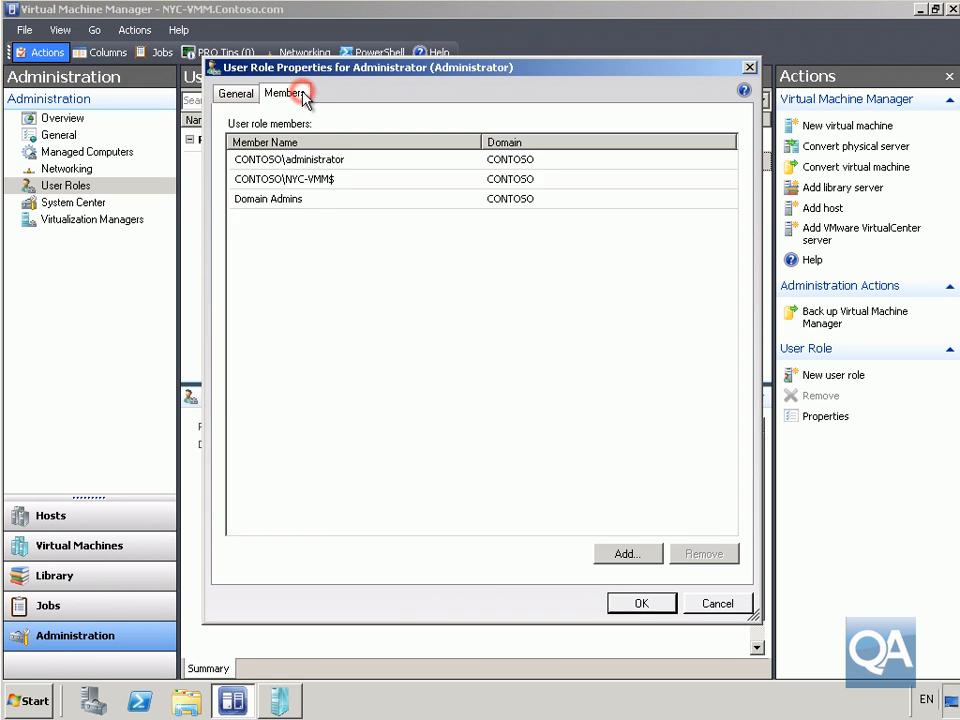
click(607, 556)
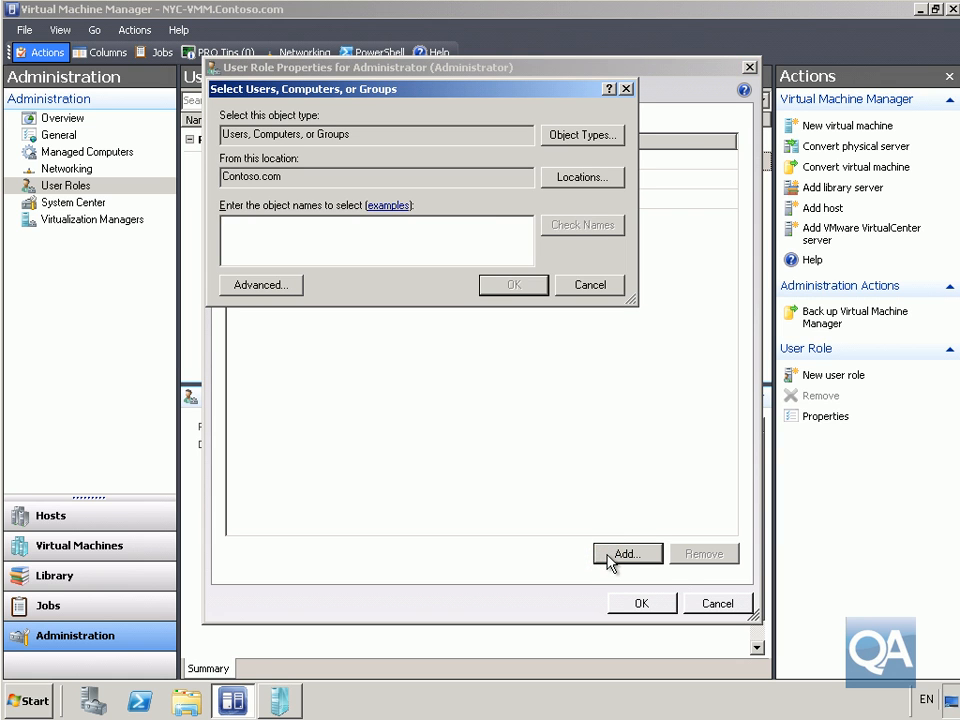
text(it)
click(598, 230)
click(518, 287)
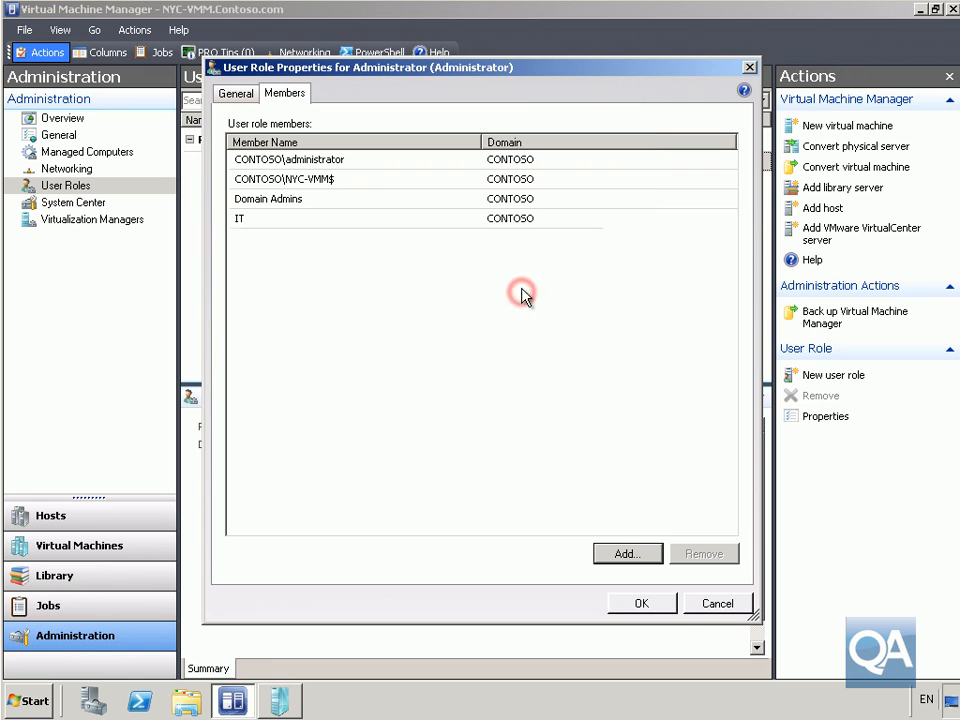
click(652, 610)
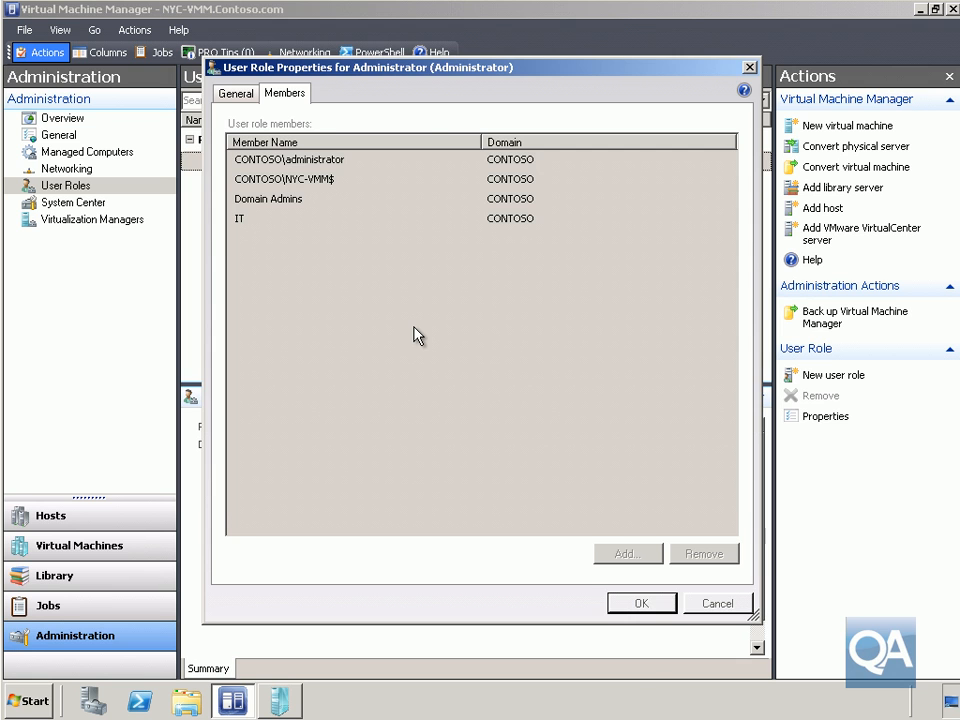
key(Escape)
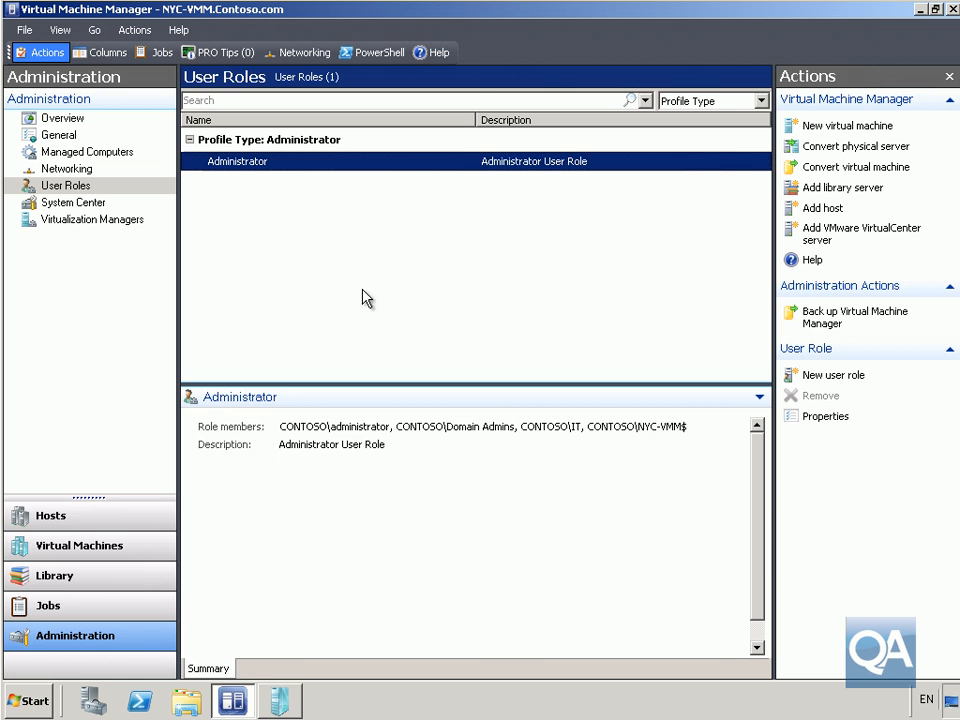
Start a new user role named Research Users with the Self-Service User profile.
right_click(361, 290)
click(401, 304)
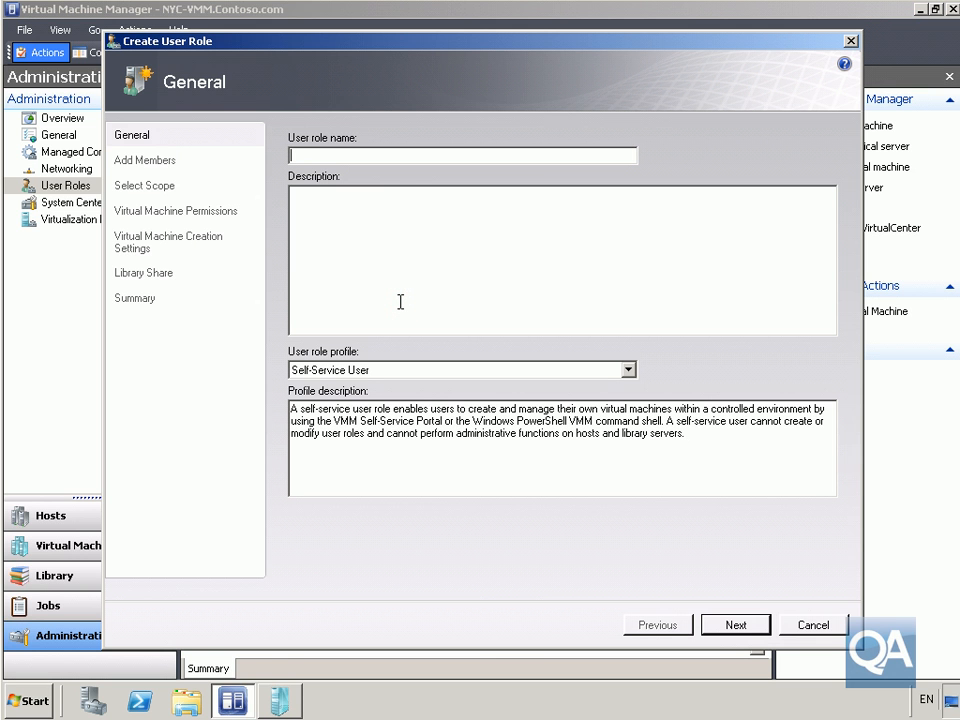
text(Research Users)
click(759, 628)
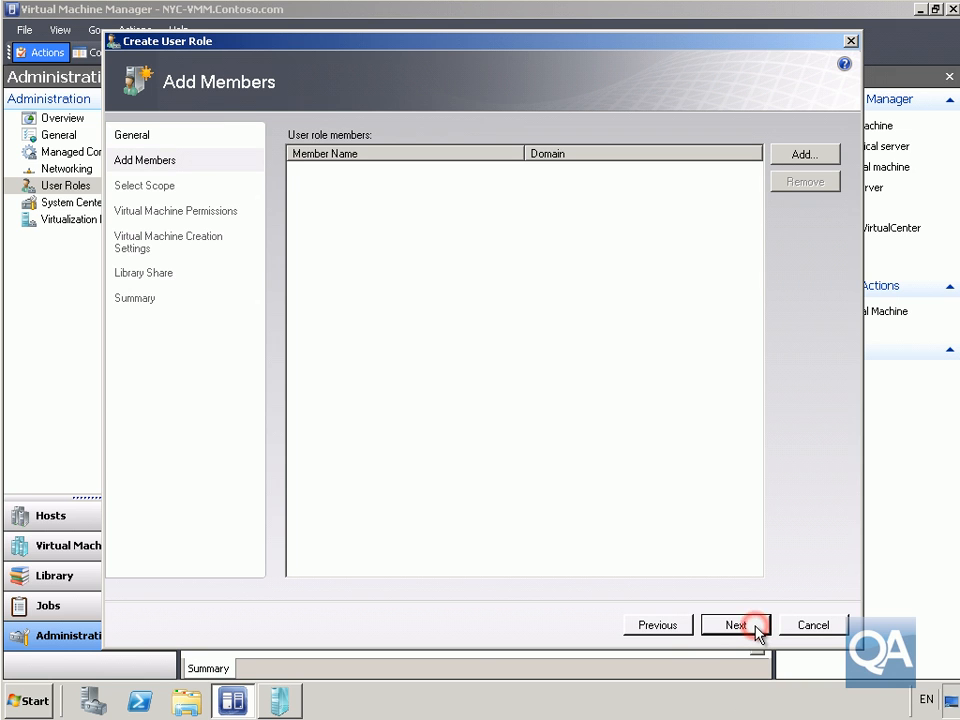
Search the domain for "research" and add the matching Research group as a member of the new role.
click(785, 157)
click(181, 207)
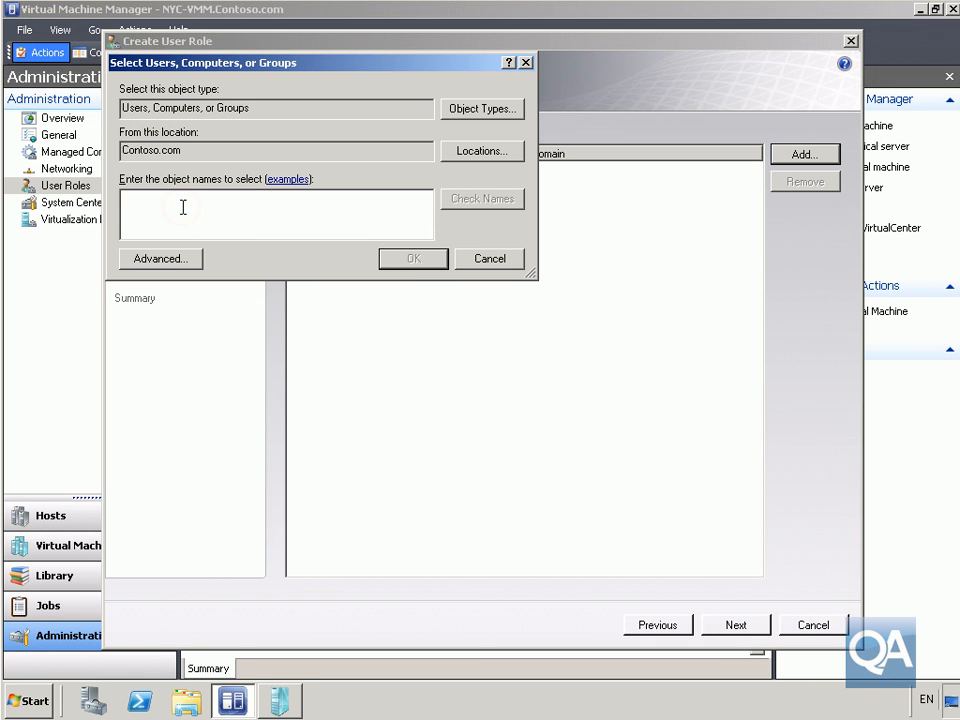
text(research)
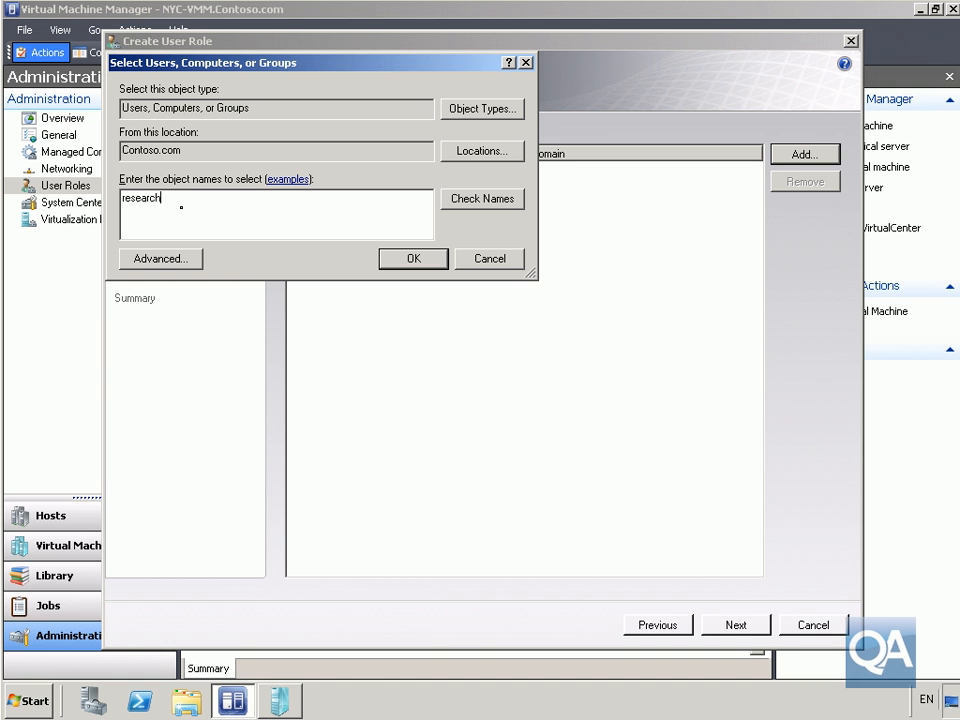
click(450, 200)
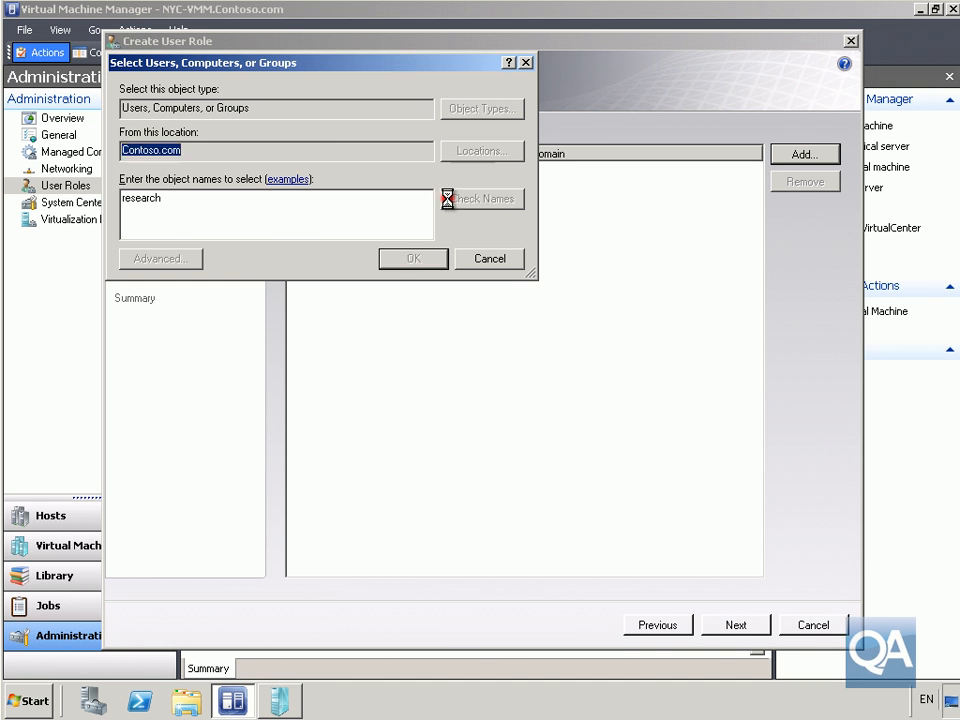
click(231, 192)
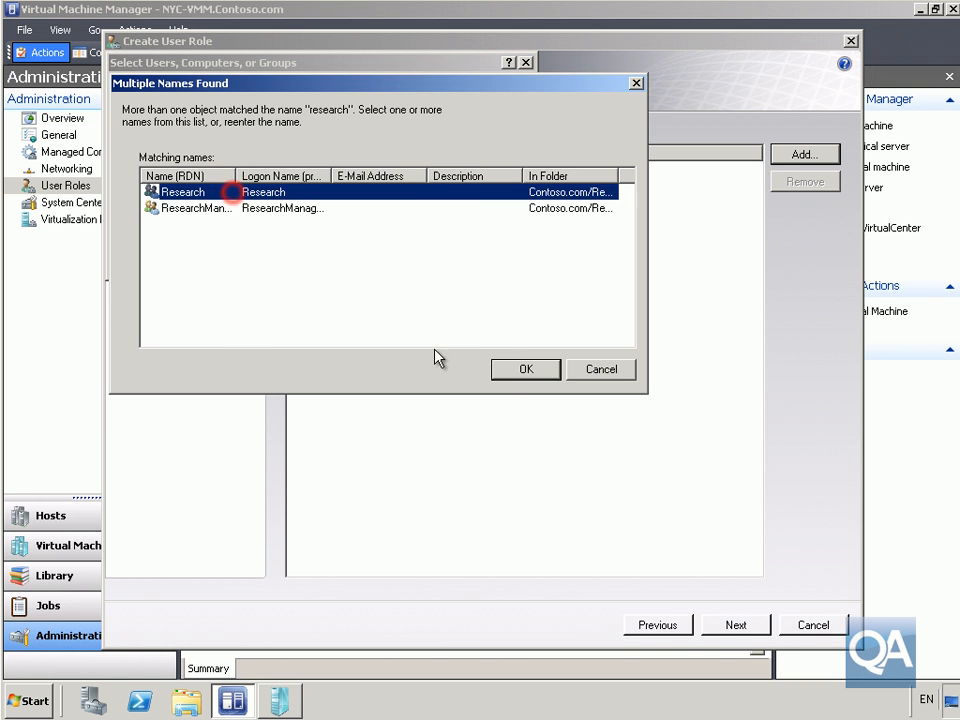
click(506, 374)
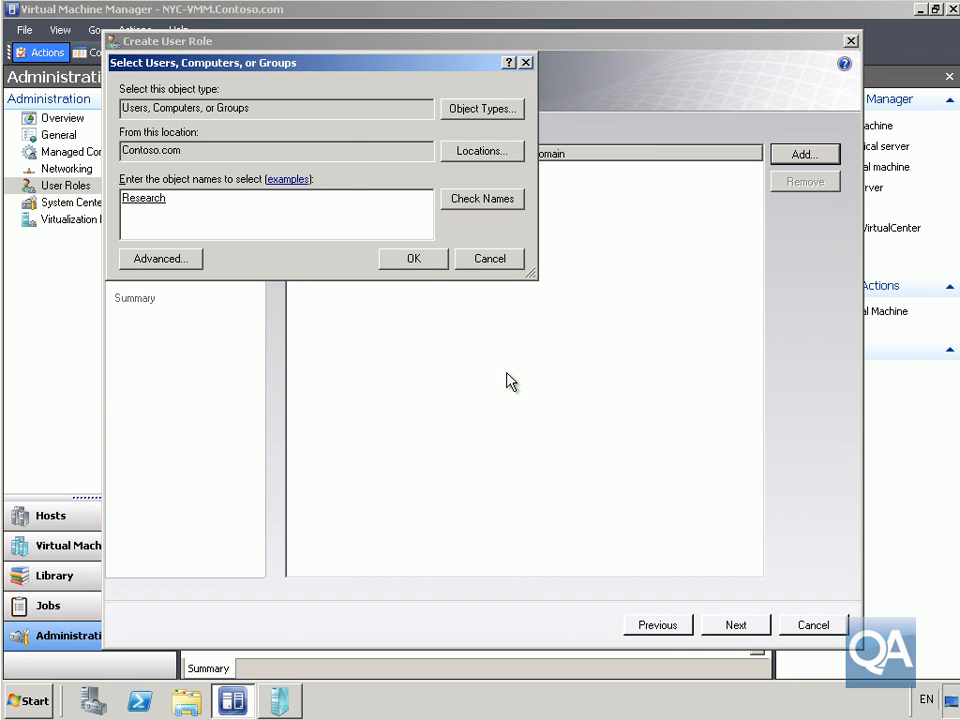
click(413, 256)
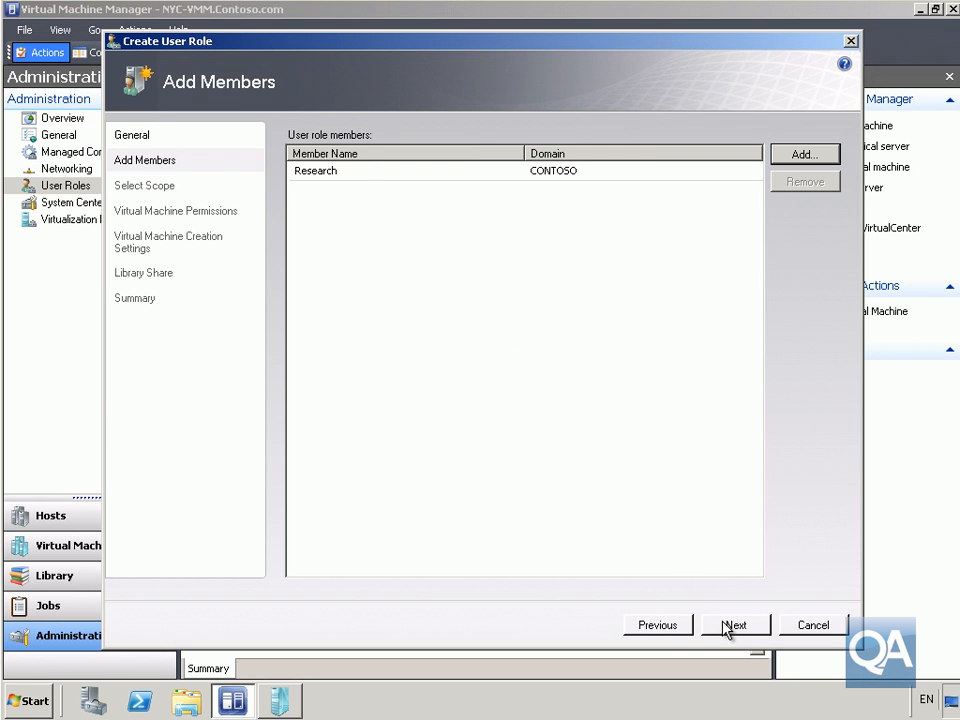
Set the scope of the Research Users role to the Research host group.
click(731, 626)
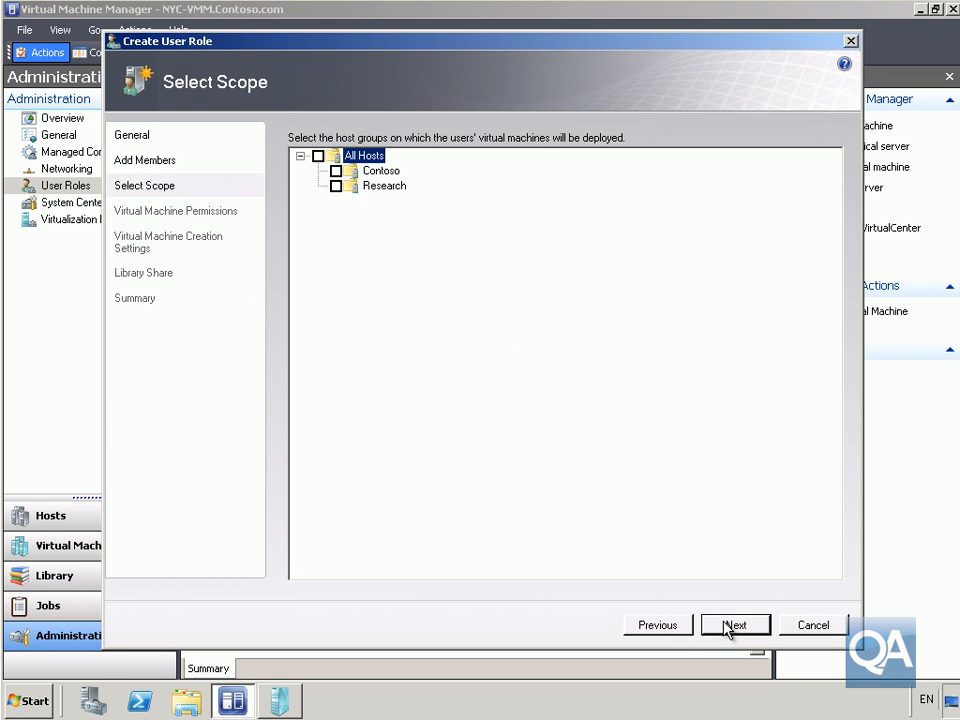
click(336, 185)
click(738, 624)
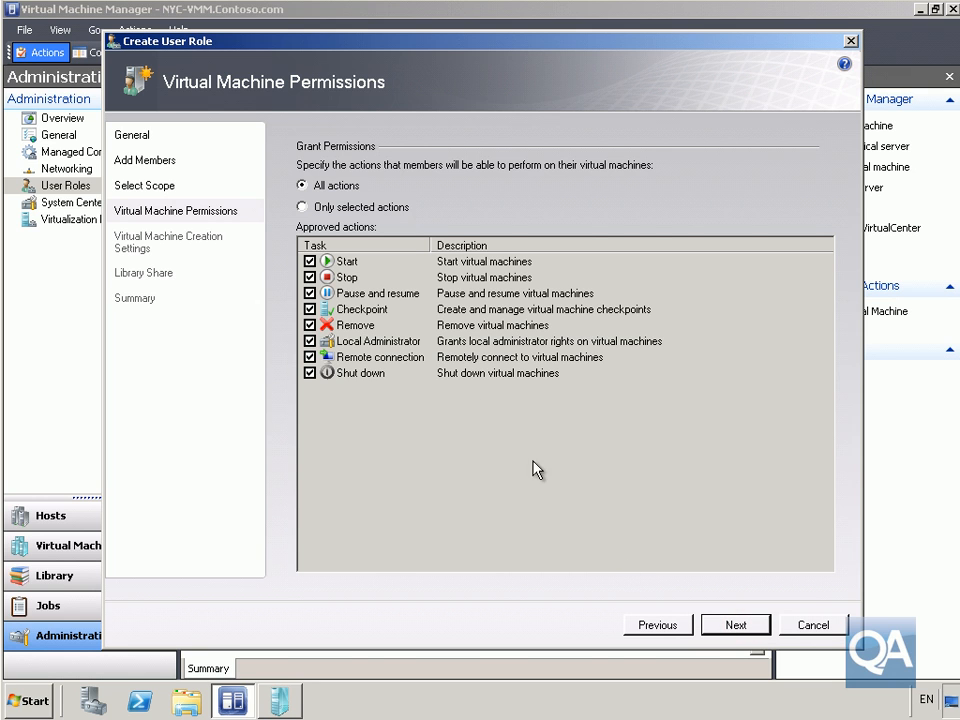
Restrict permissions to selected actions, removing Stop, Pause and resume, Checkpoint, Remove and Local Administrator from the approved actions.
click(303, 207)
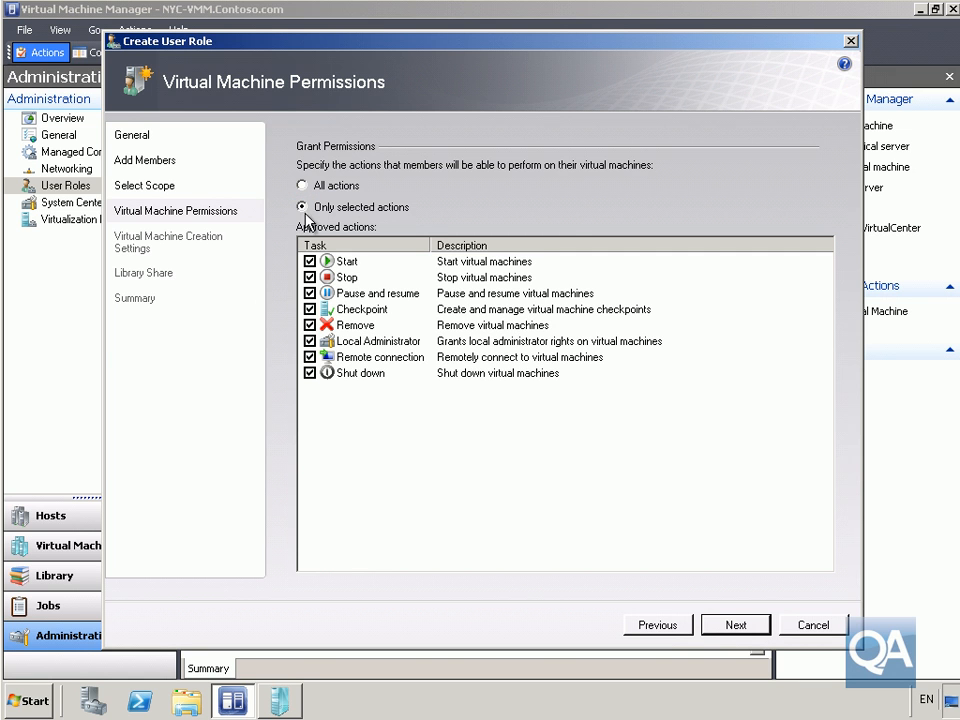
click(310, 277)
click(310, 293)
click(310, 325)
click(310, 309)
click(310, 341)
click(753, 628)
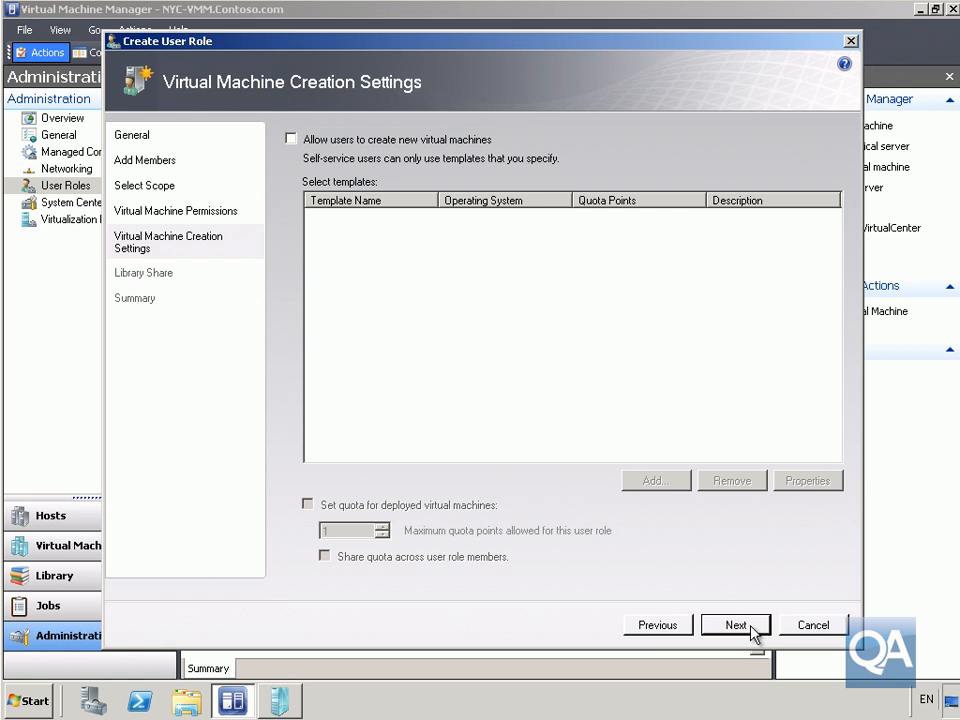
Accept the default virtual machine creation and library share settings and create the Research Users role.
click(752, 629)
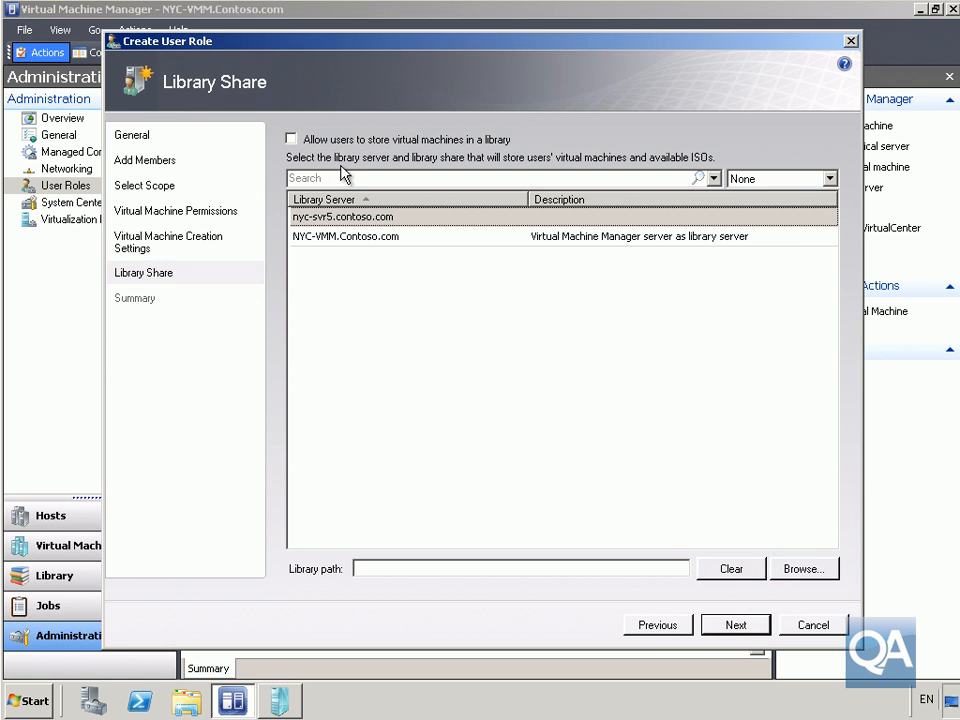
click(711, 627)
click(717, 627)
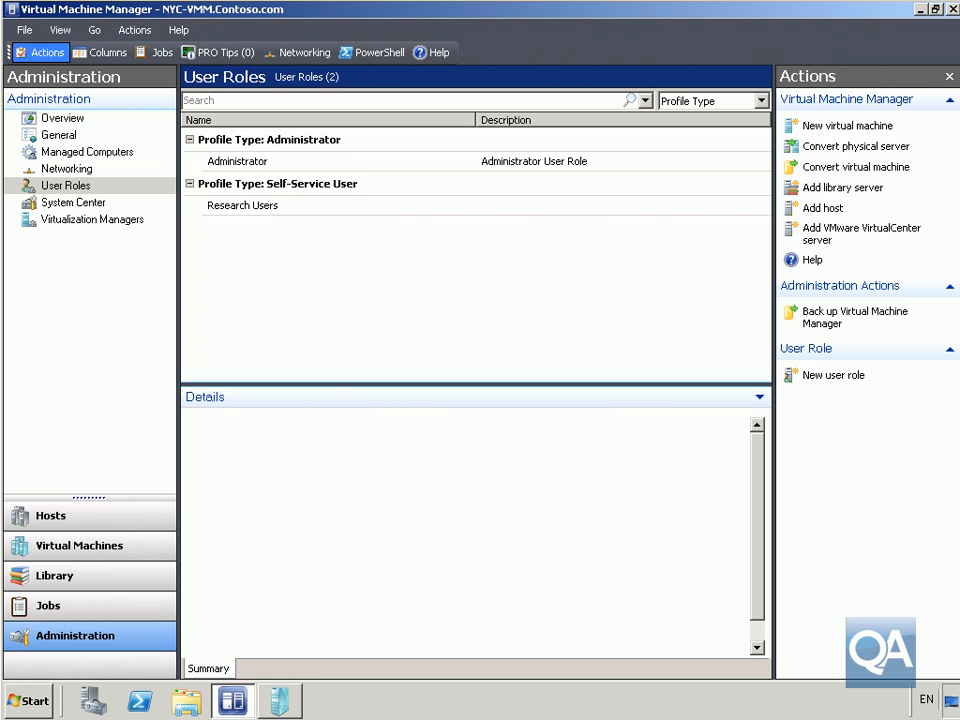
Start another user role named Research Admins with the Self-Service User profile.
right_click(274, 291)
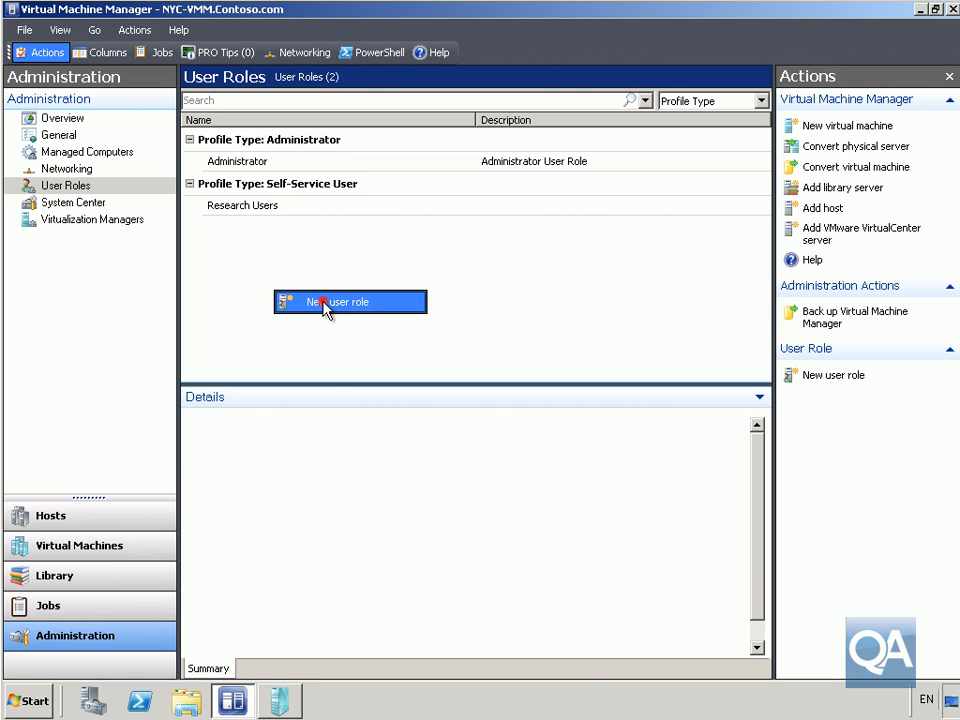
click(324, 304)
text(Research Admins)
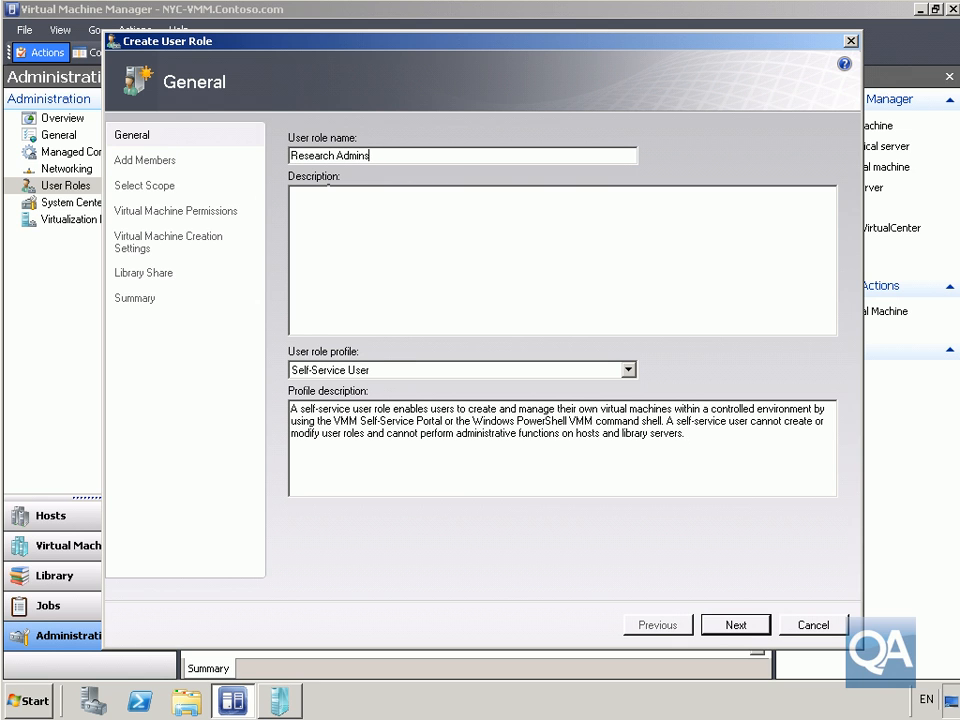
click(370, 372)
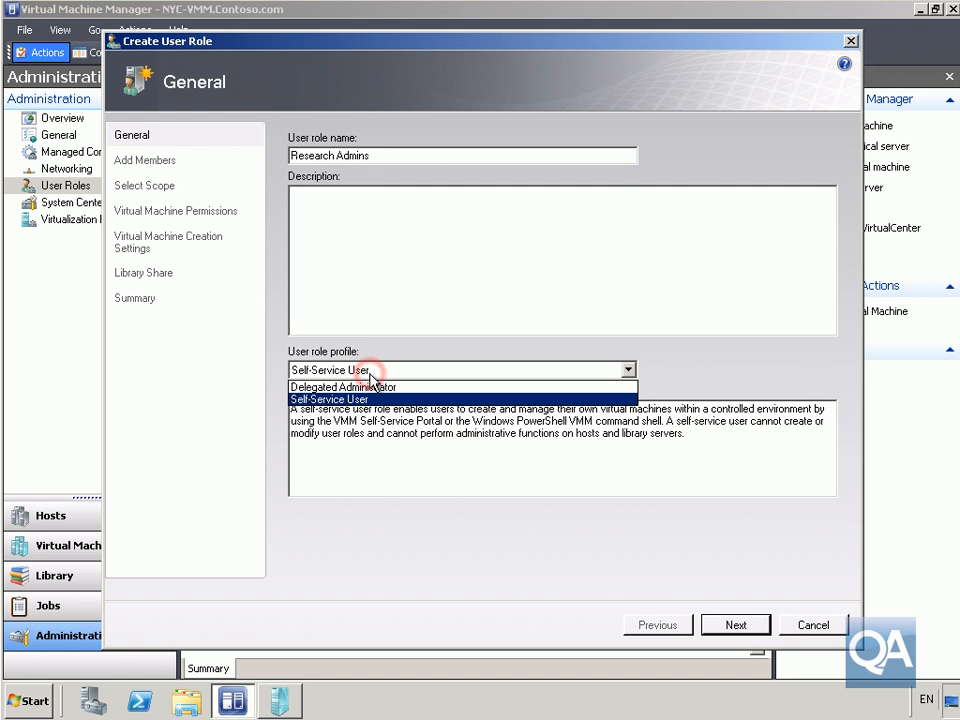
click(370, 376)
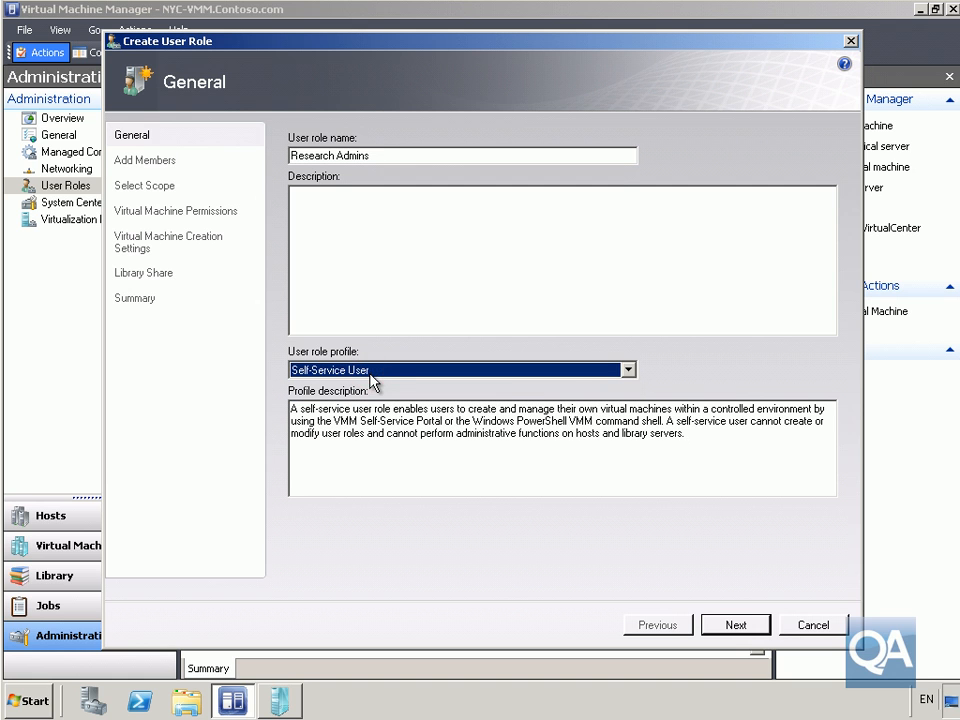
click(733, 627)
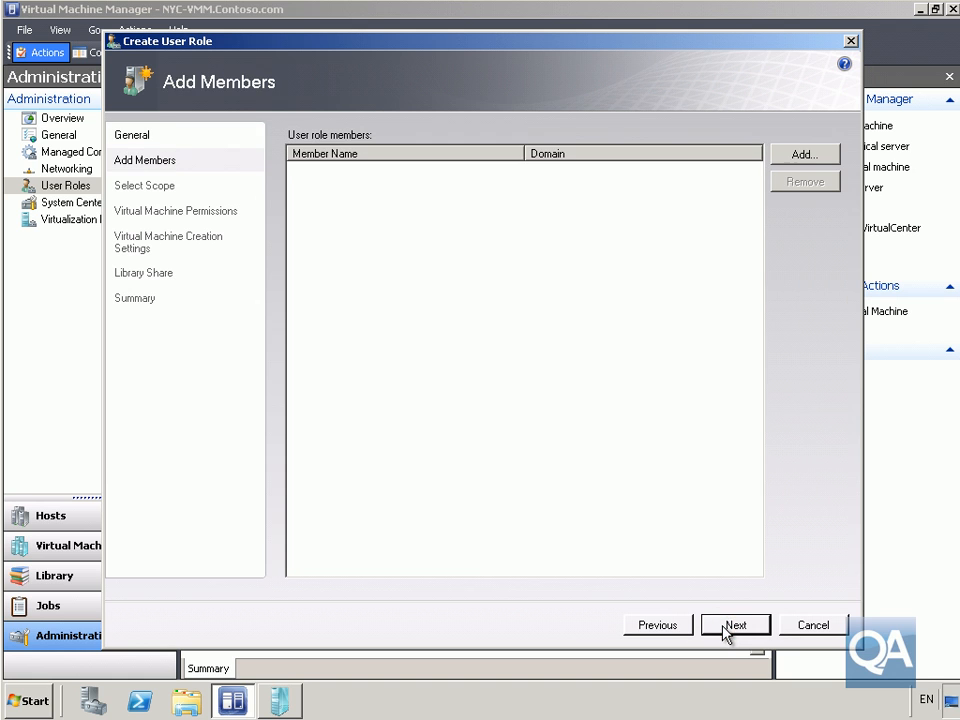
Add the ResearchManagers domain group as a member of the Research Admins role.
click(780, 156)
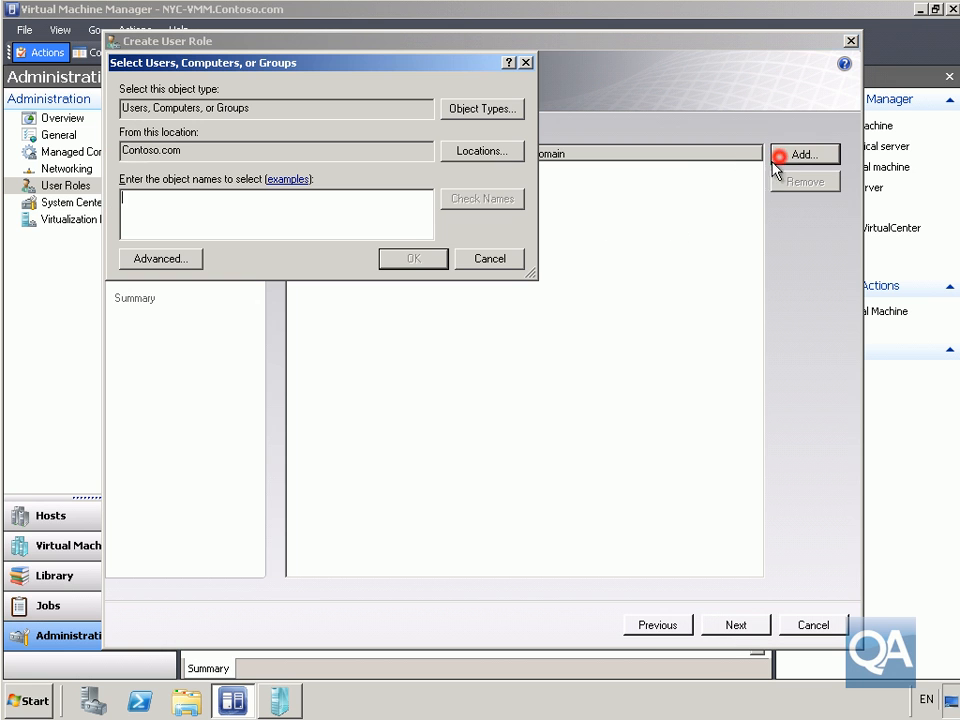
text(research)
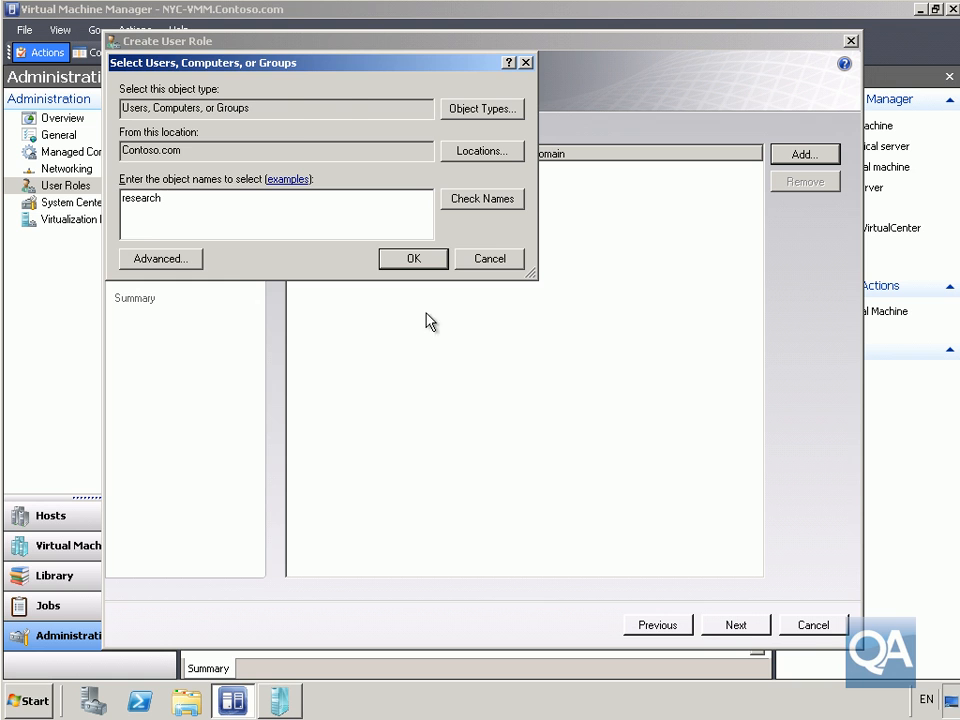
click(486, 200)
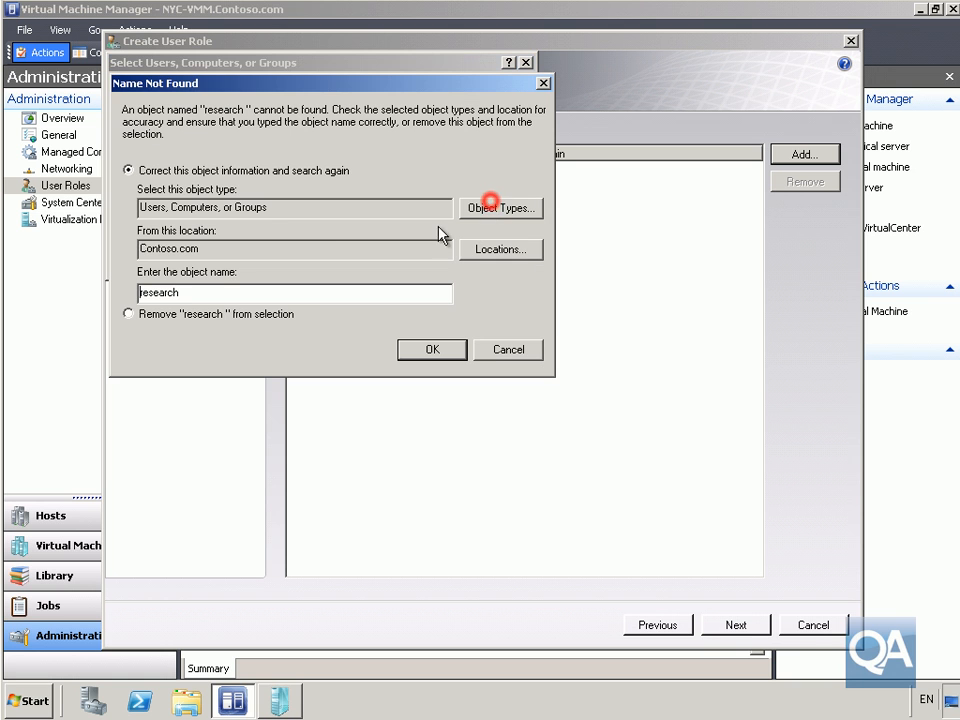
click(490, 348)
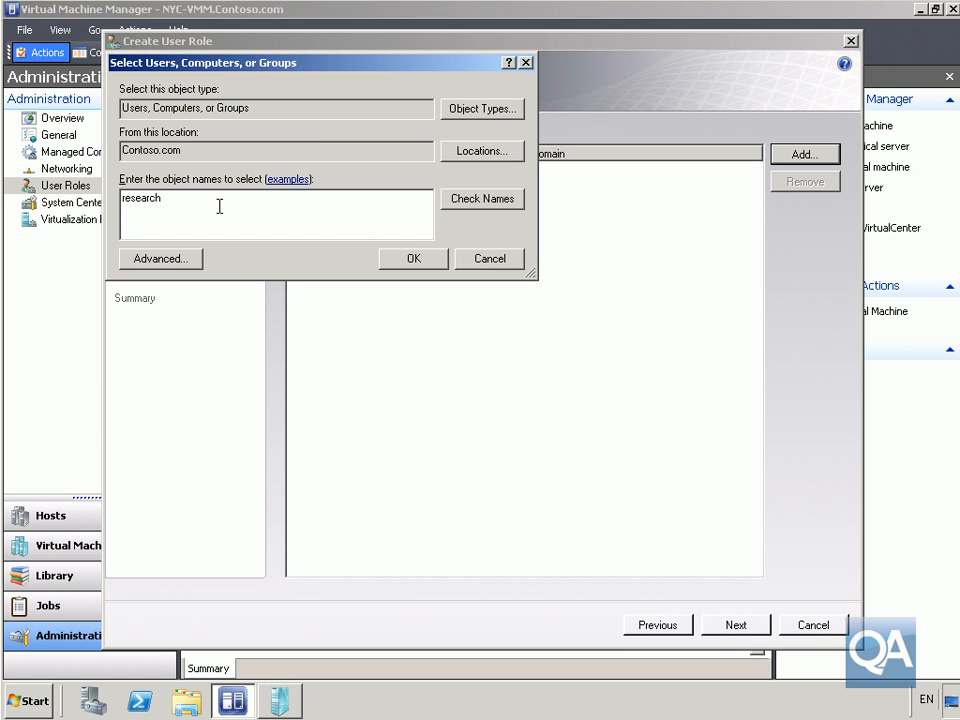
text(M)
click(478, 199)
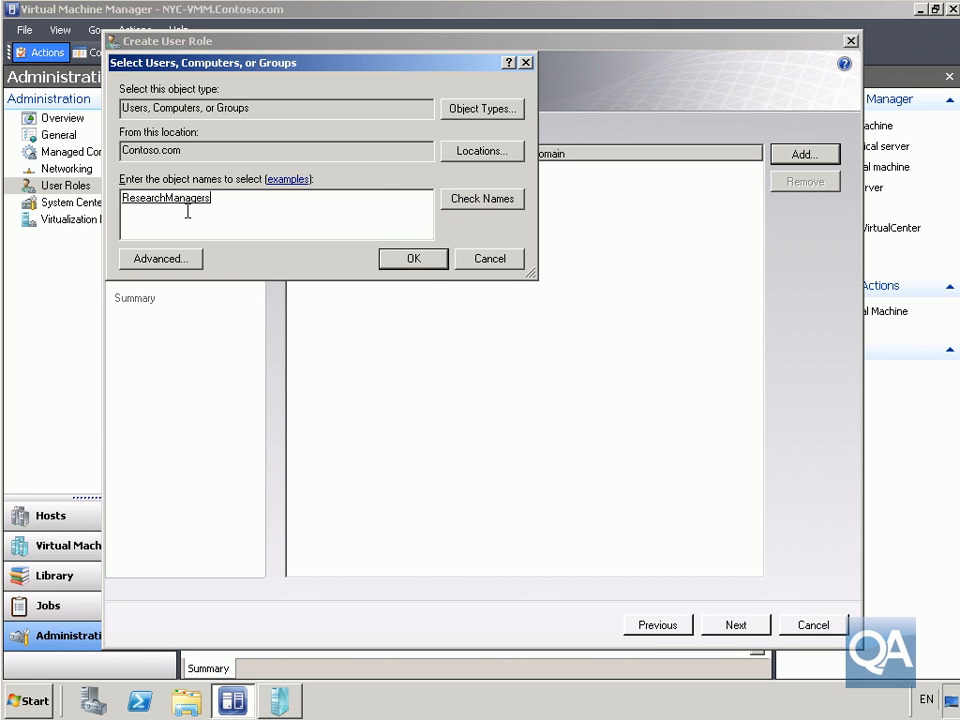
click(420, 263)
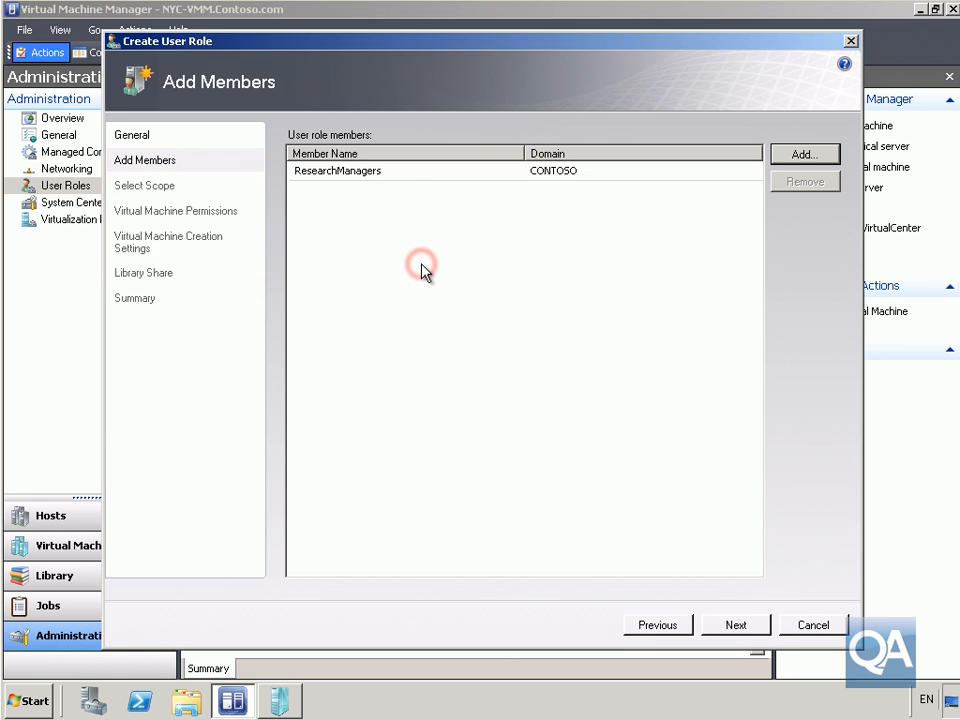
Set the scope of the Research Admins role to the Research host group.
click(757, 626)
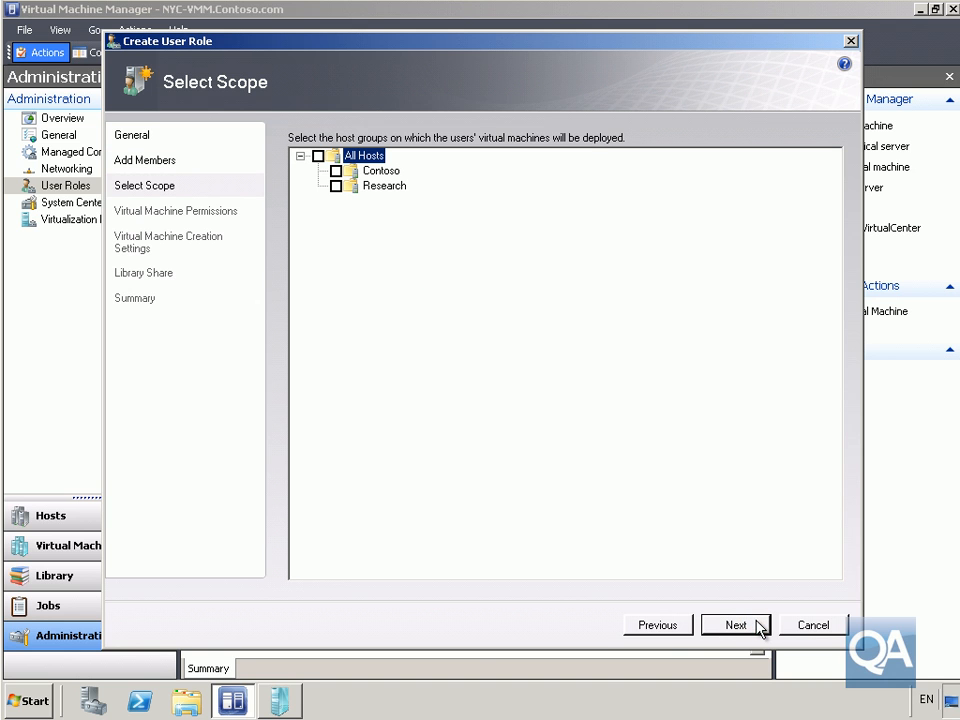
click(335, 186)
click(756, 626)
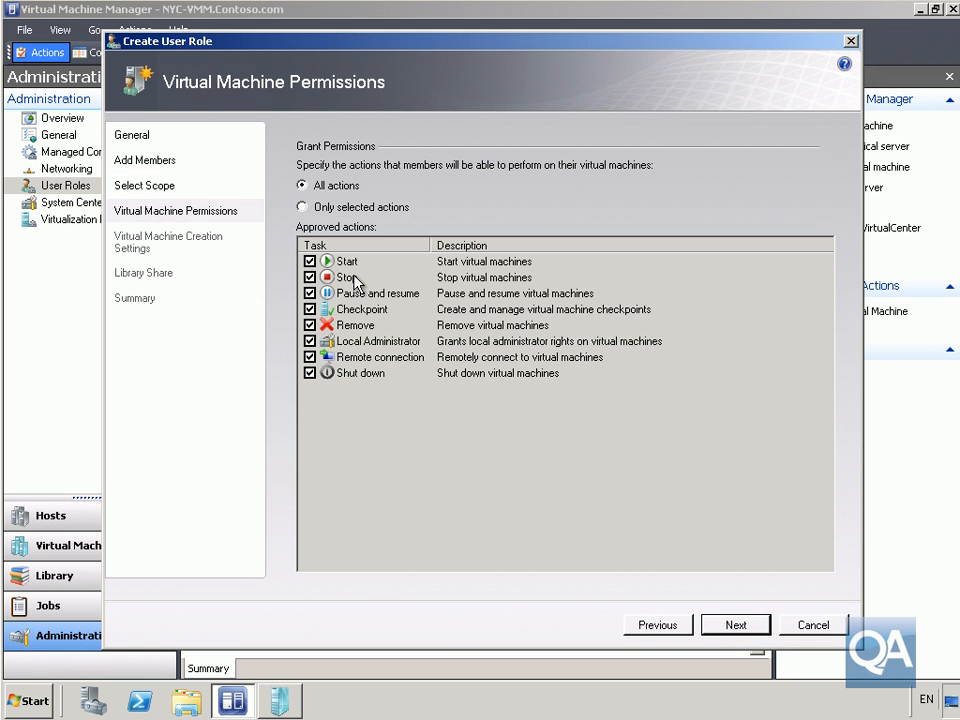
Keep all virtual machine actions approved and allow Research Admins to create new virtual machines from the Win2008R2Core template.
click(735, 625)
click(304, 141)
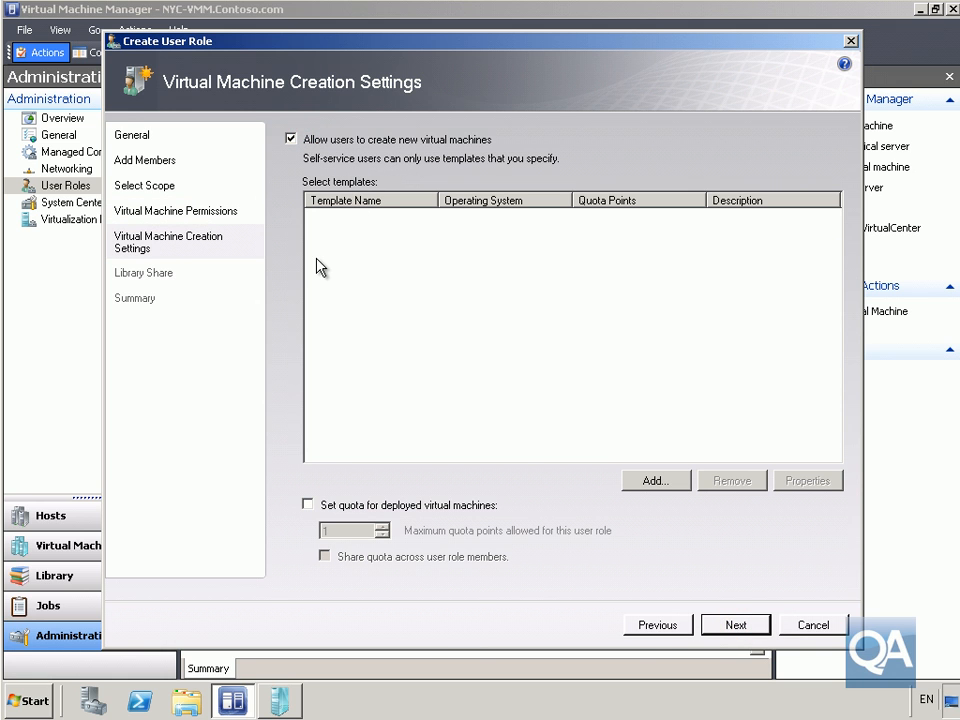
click(652, 482)
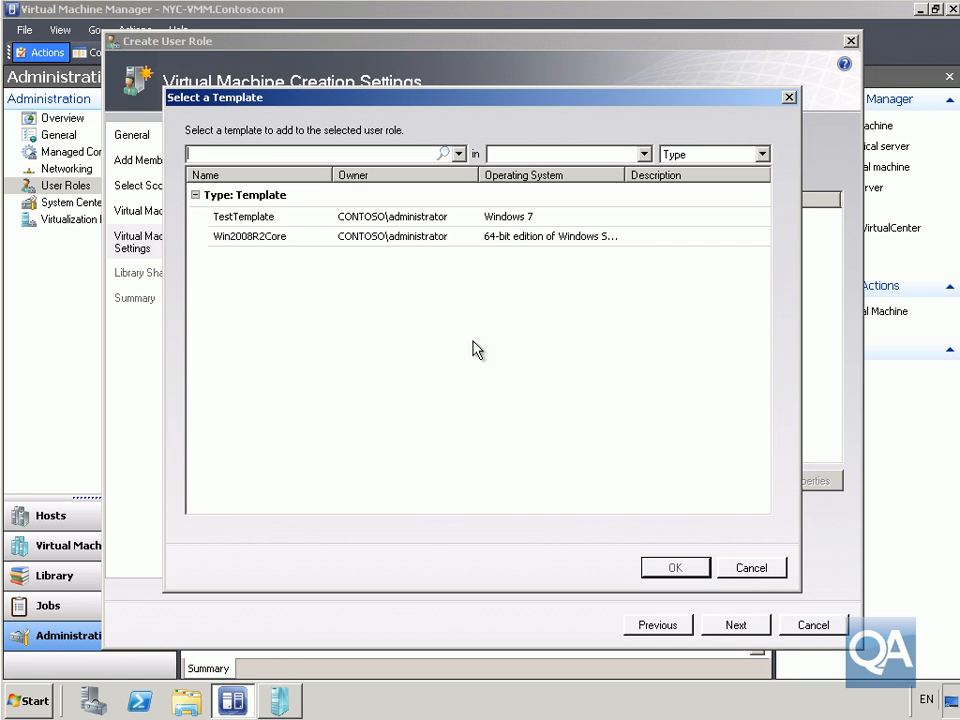
click(300, 240)
click(668, 570)
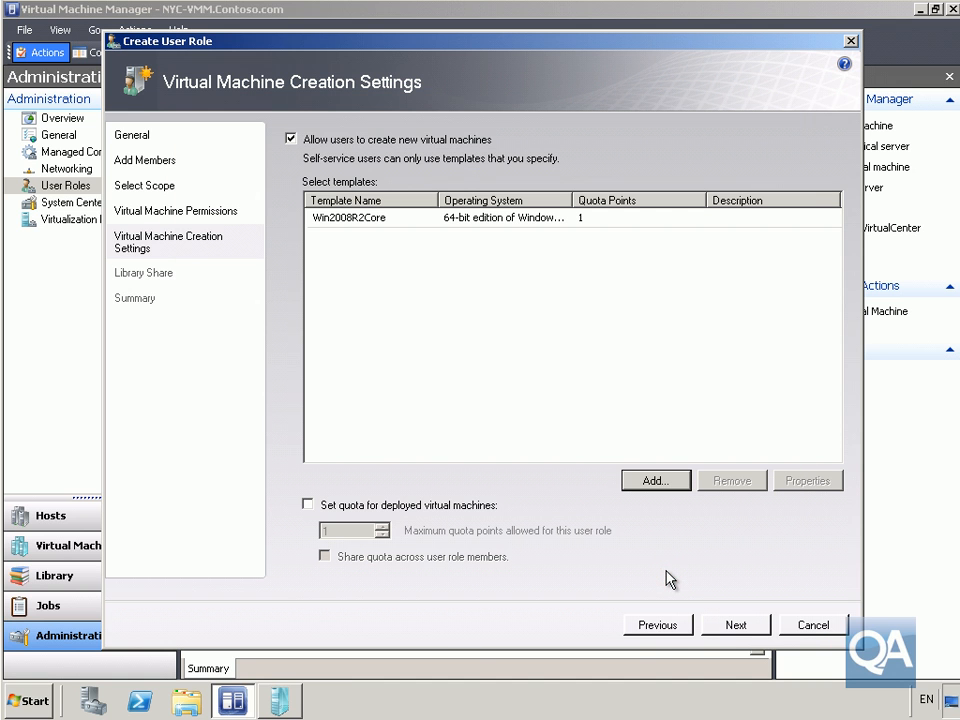
Set a quota of 20 points for deployed virtual machines and share it across the user role members.
click(383, 512)
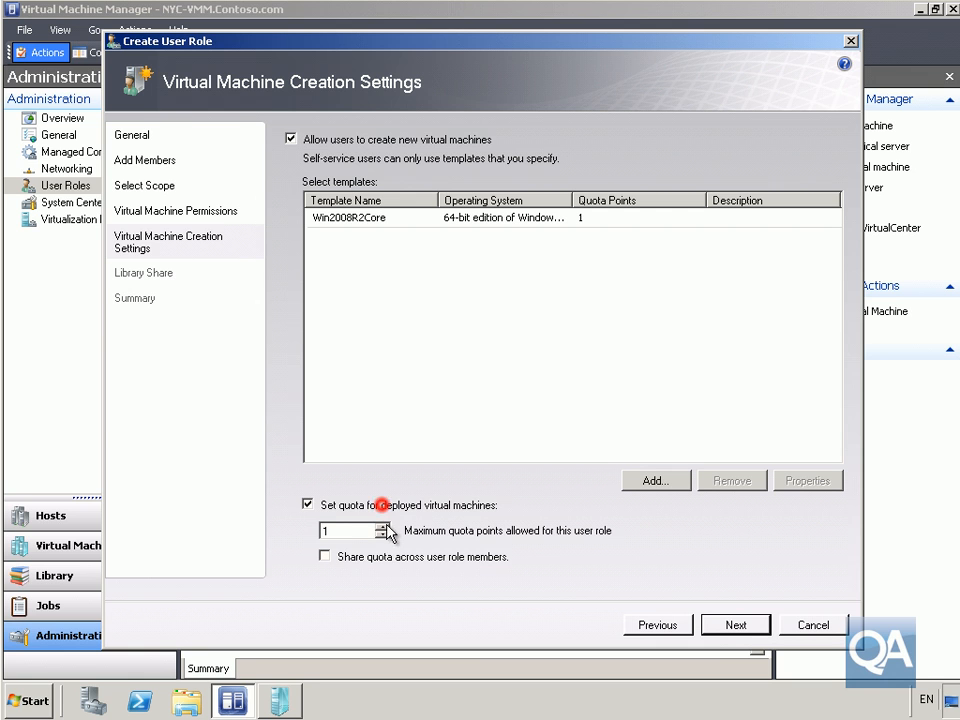
click(343, 535)
click(325, 528)
text(20)
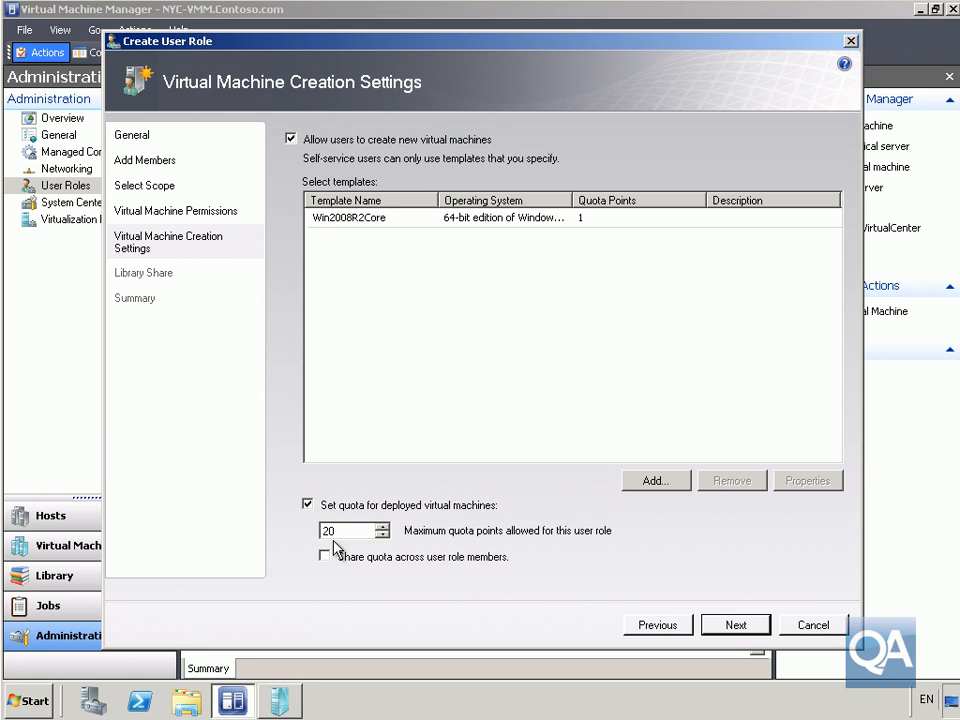
click(413, 560)
click(735, 628)
Allow storing virtual machines in a library on NYC-VMM.Contoso.com and create the Research Admins role.
click(314, 139)
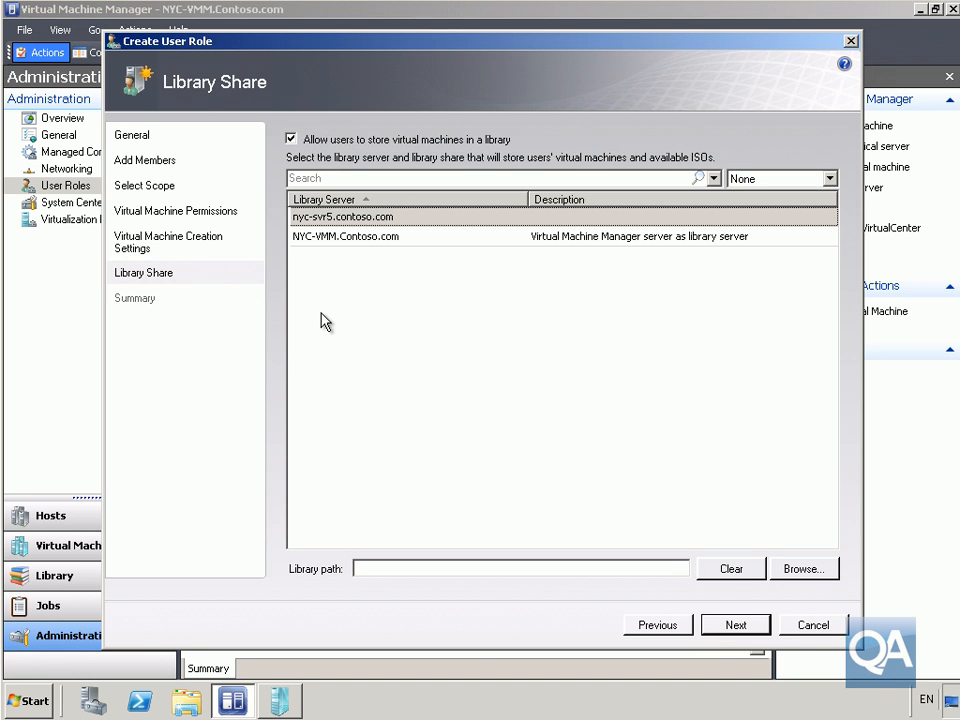
click(358, 238)
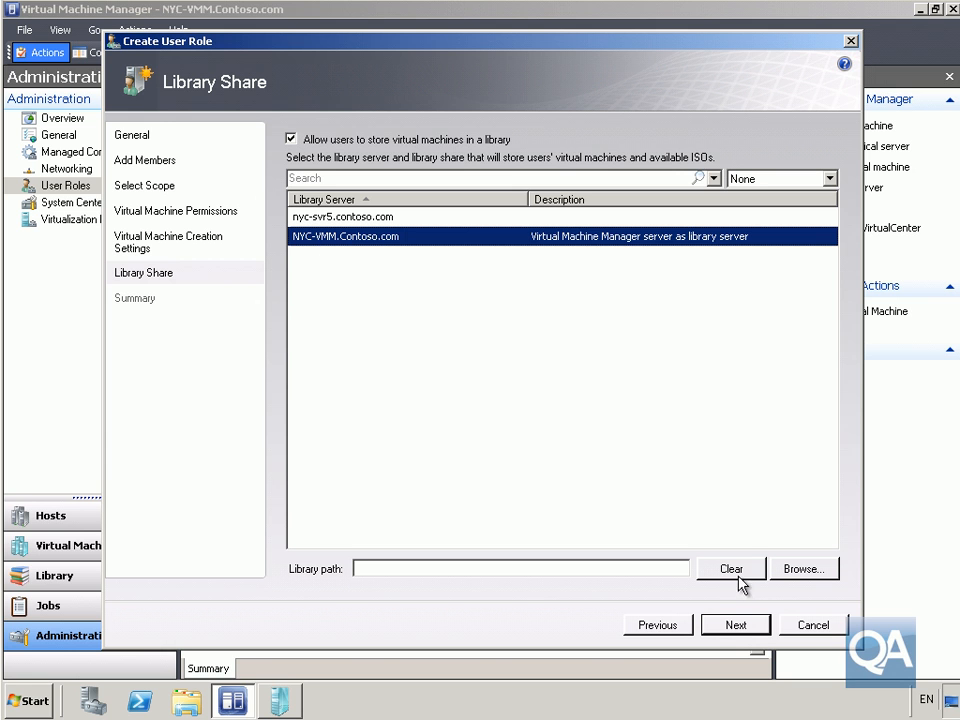
click(735, 626)
click(734, 626)
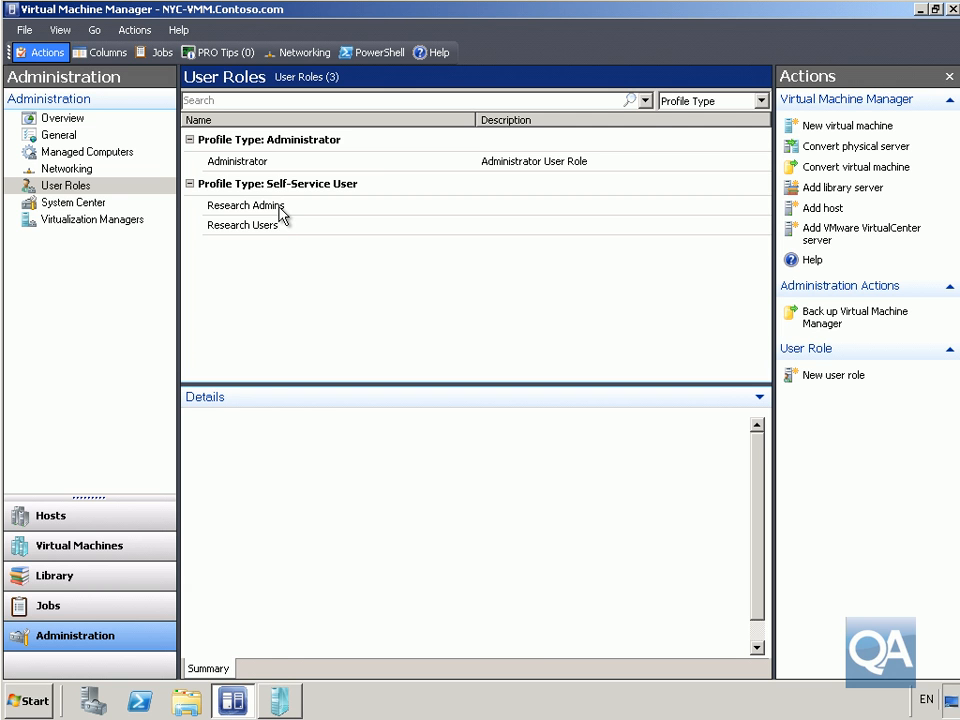
Set the self-service quota points of the Win2008R2Core library template to 2.
click(60, 576)
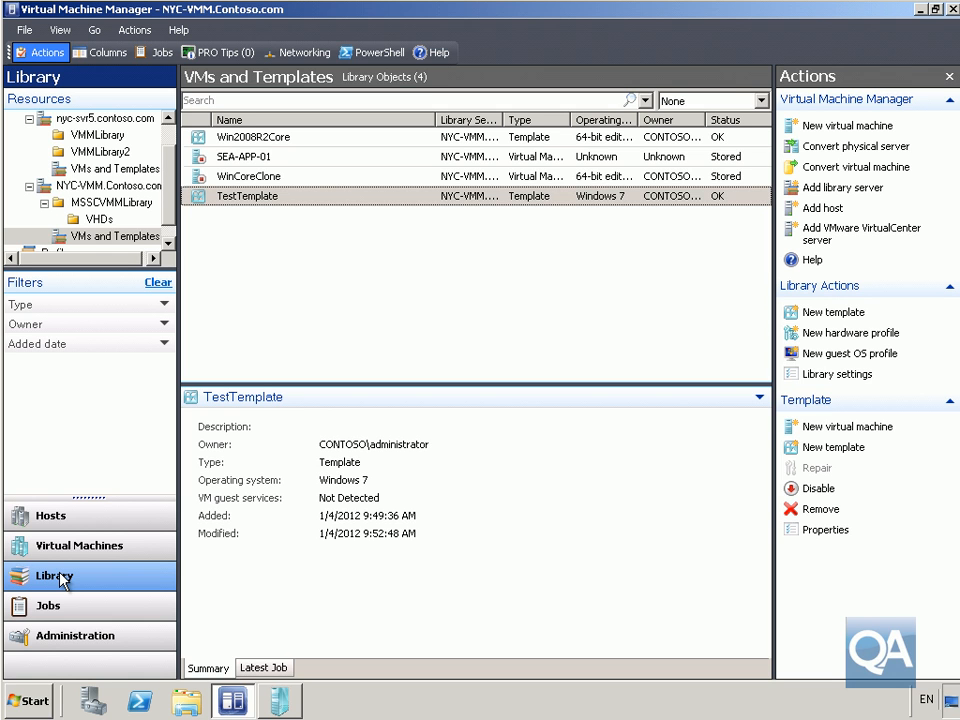
click(284, 141)
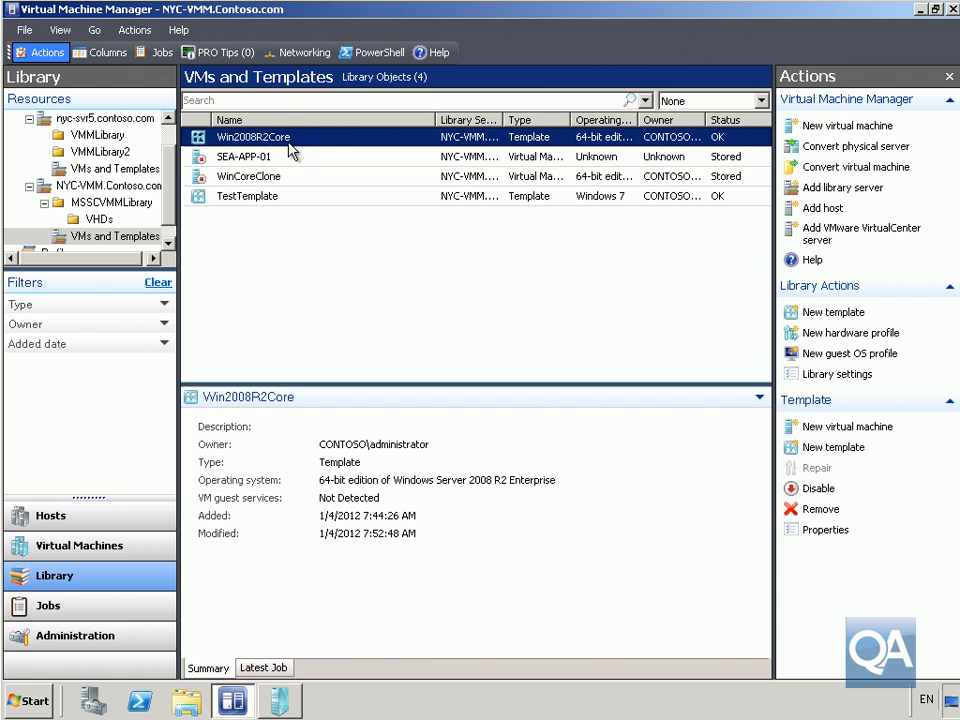
right_click(289, 147)
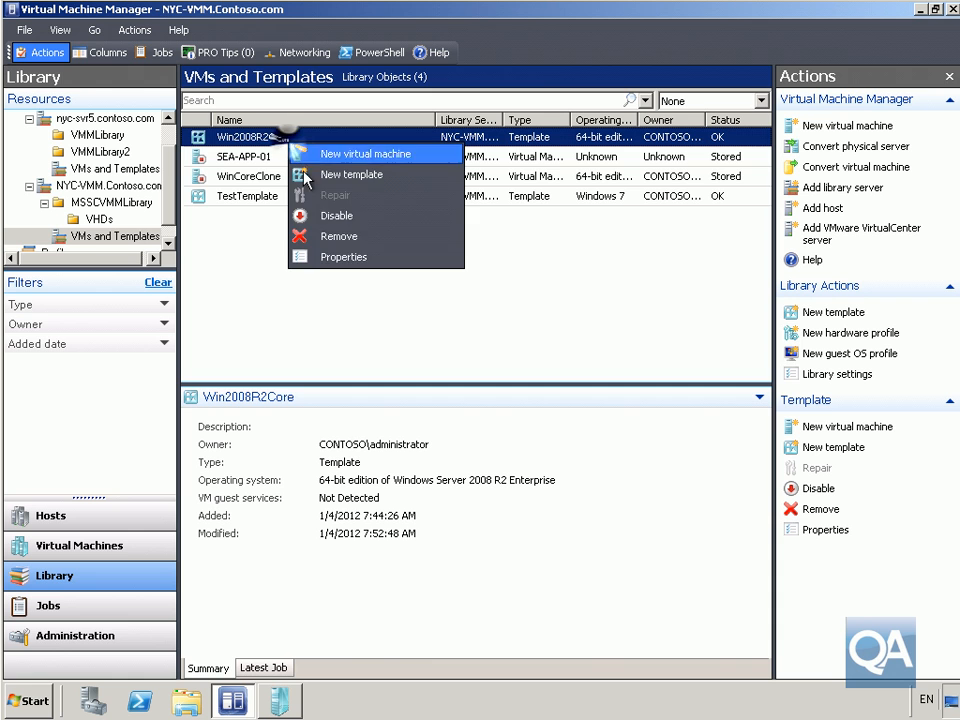
click(342, 258)
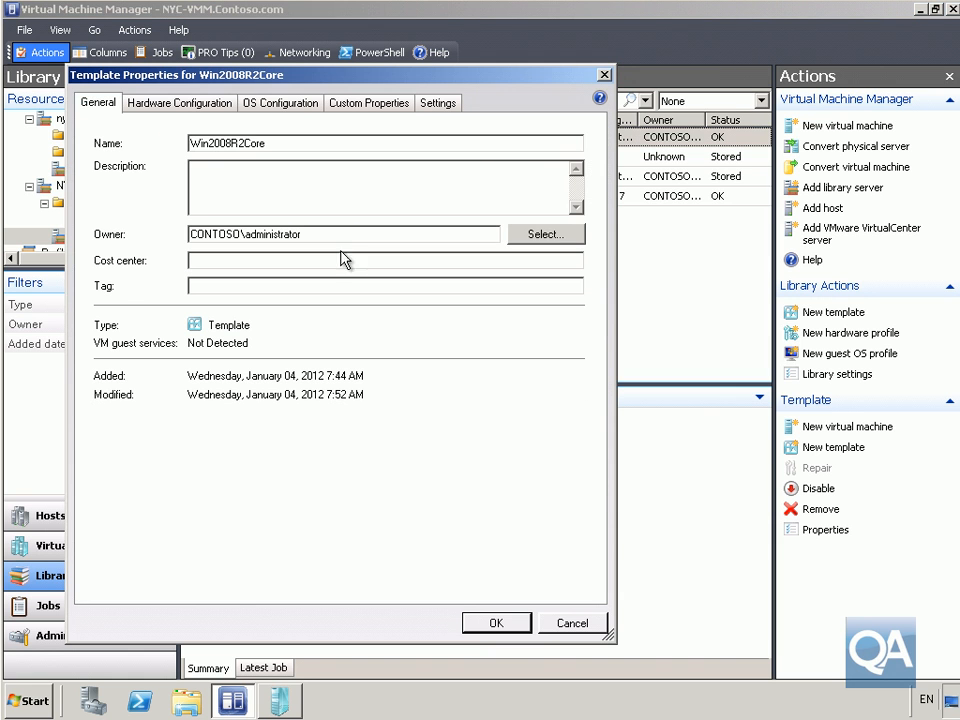
click(424, 106)
double_click(205, 199)
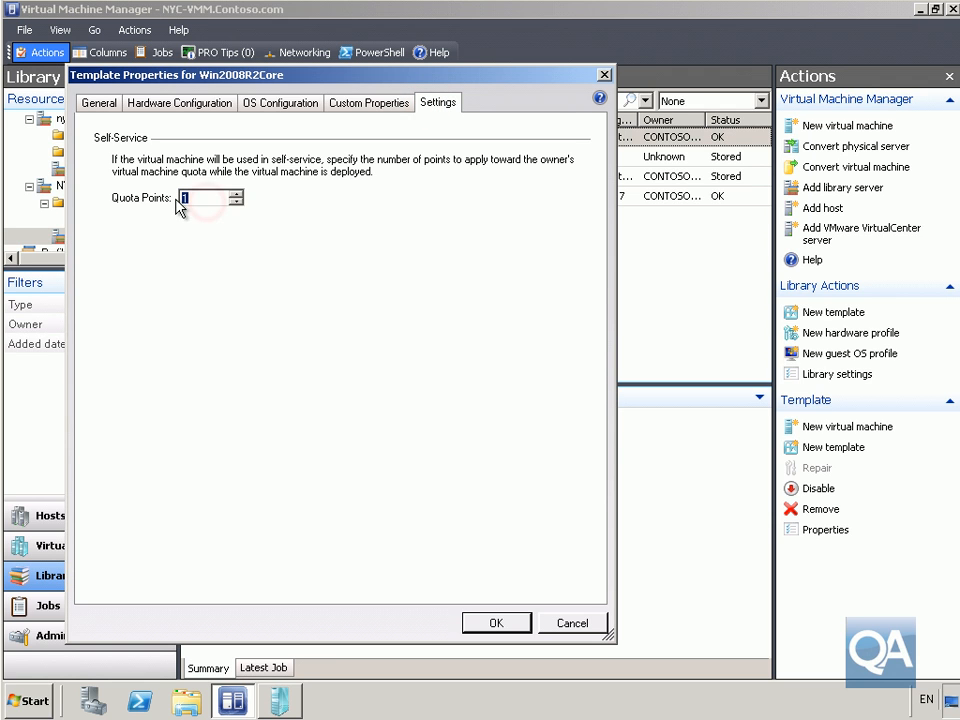
text(2)
click(468, 625)
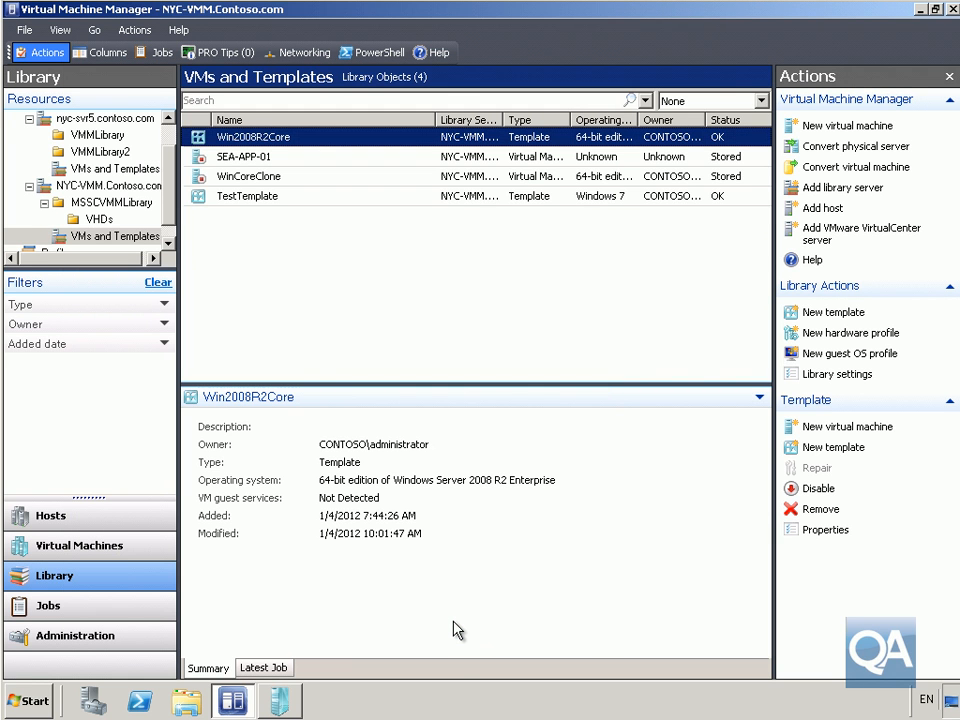